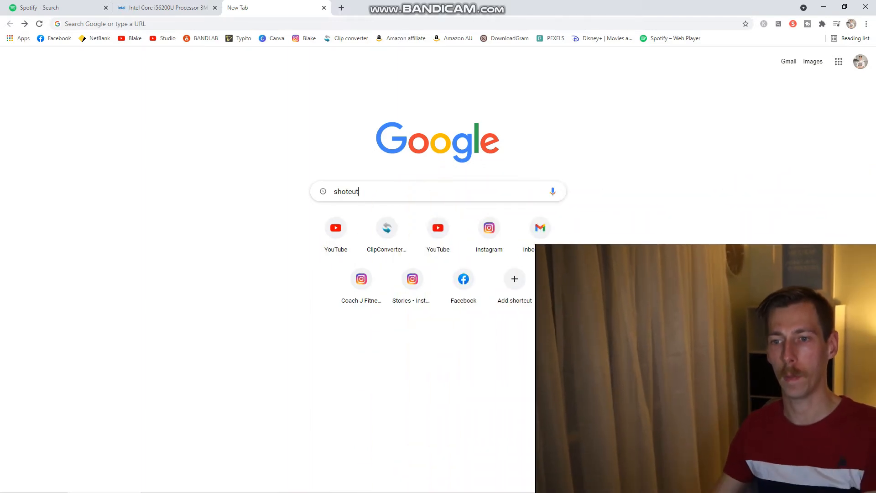
# - Search the web for shotcut and open the download page of the official shotcut.org site
pyautogui.press('Return')
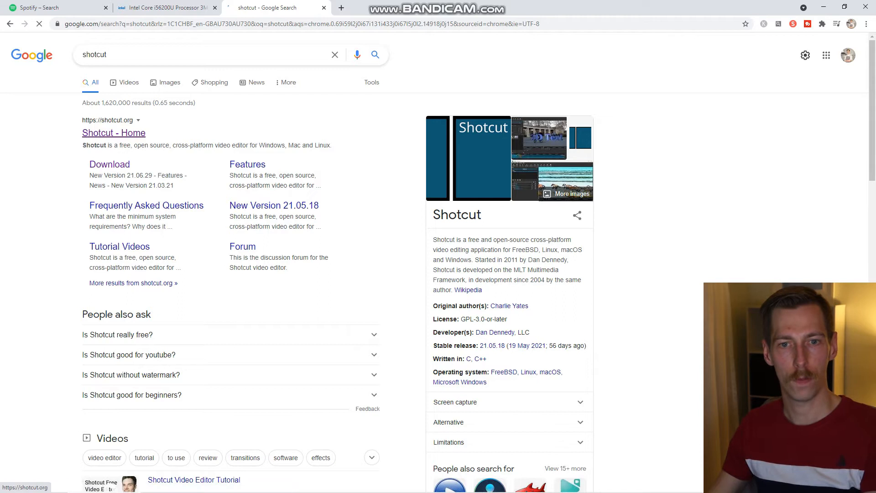
pyautogui.click(114, 133)
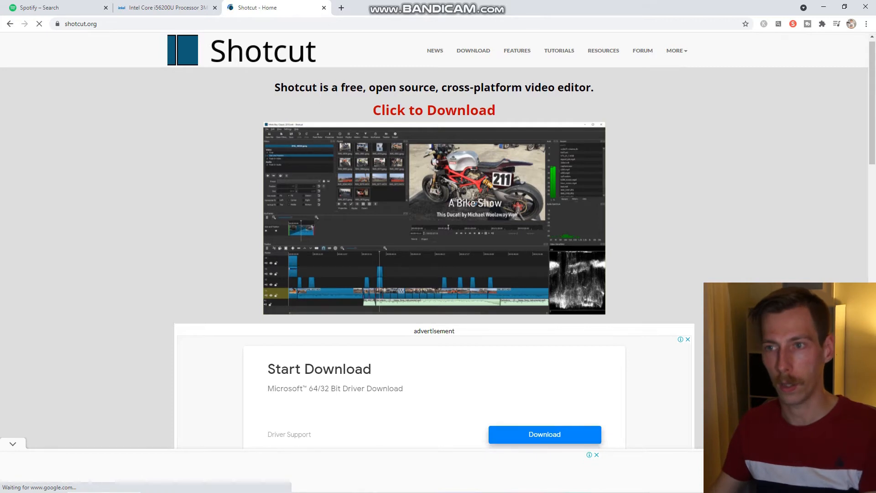
pyautogui.scroll(-1, 434, 228)
pyautogui.click(474, 50)
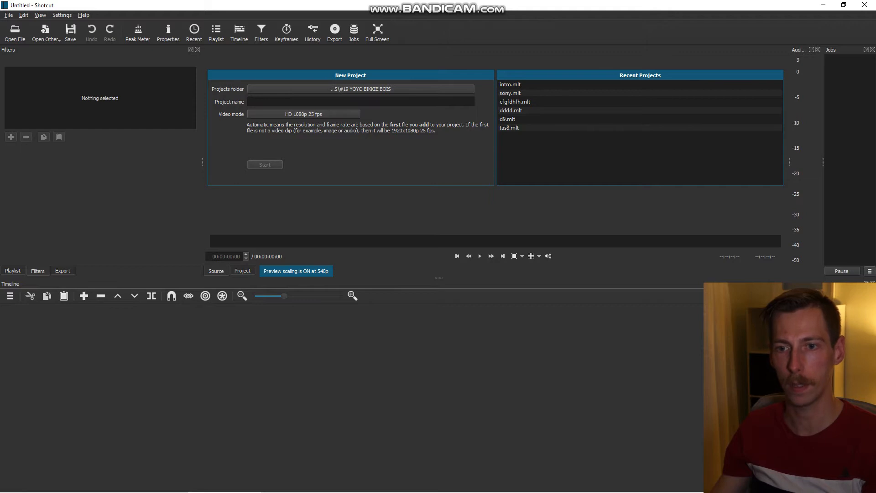
# - Switch to Shotcut and start a new project named test1
pyautogui.write('test1')
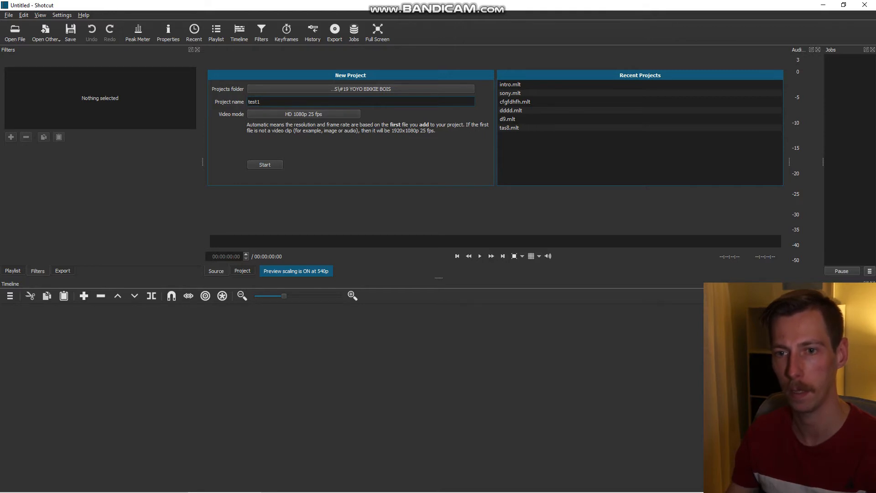
pyautogui.press('Return')
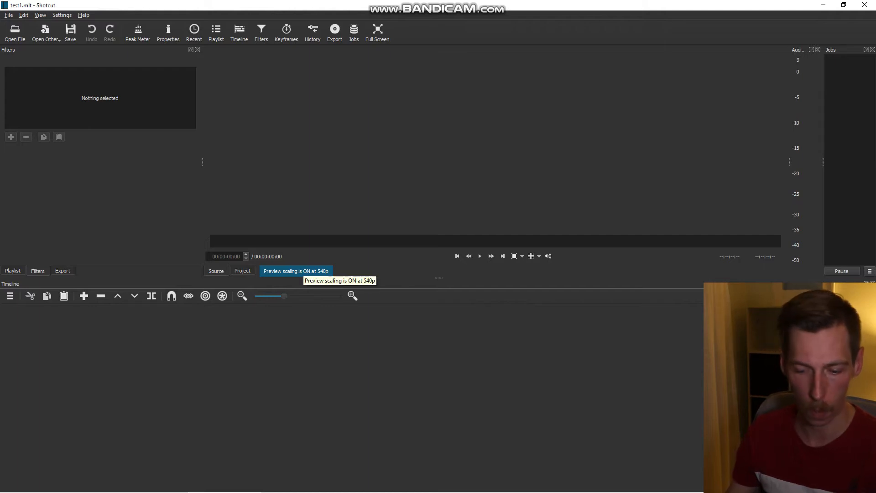
# - Bring 00022.MTS and 00023.MTS from the #SHOTCUT EDITING folder into the timeline, placing them one after the other on track V1
pyautogui.hotkey('alt', 'Tab')
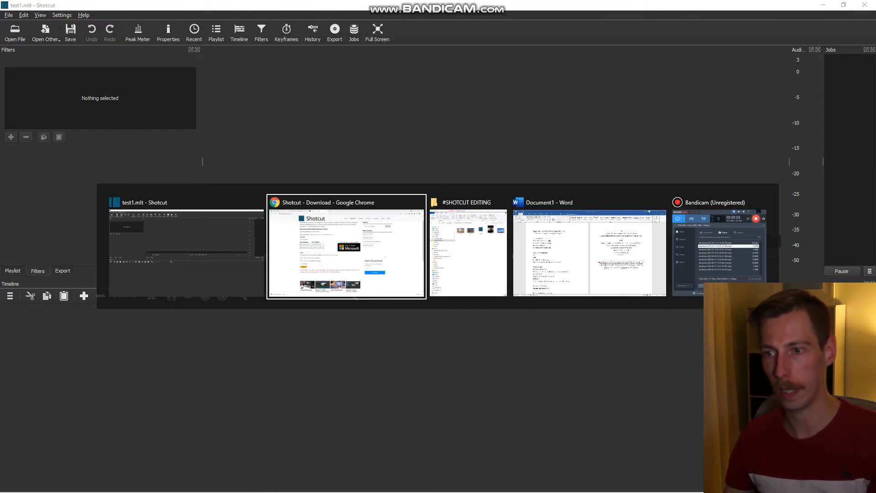
pyautogui.hotkey('alt', 'Tab')
pyautogui.moveTo(614, 119); pyautogui.dragTo(370, 163)
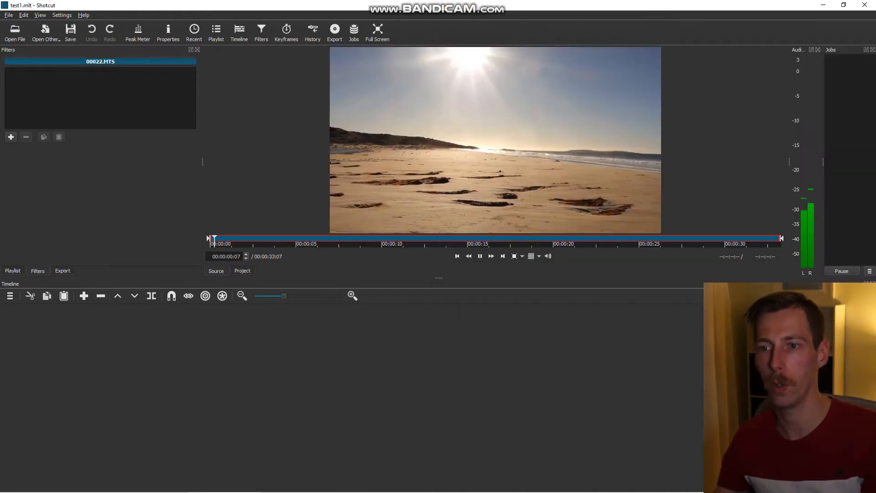
pyautogui.press('a')
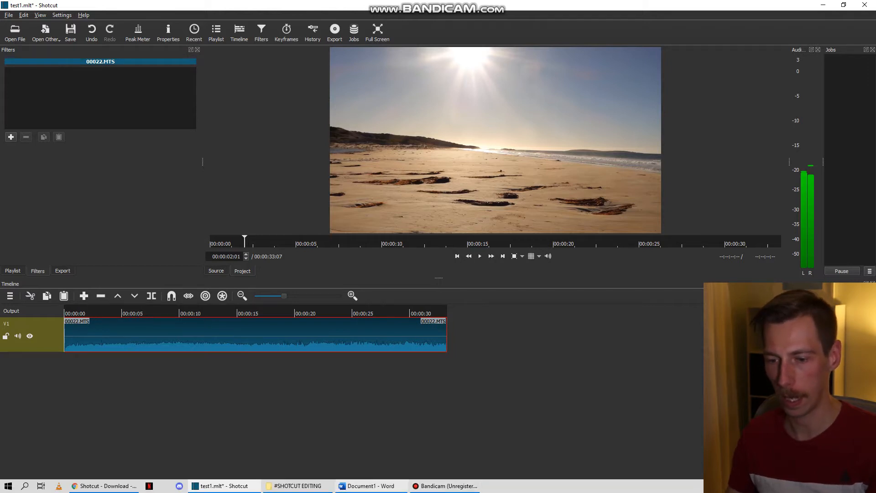
pyautogui.click(299, 487)
pyautogui.moveTo(671, 120); pyautogui.dragTo(465, 335)
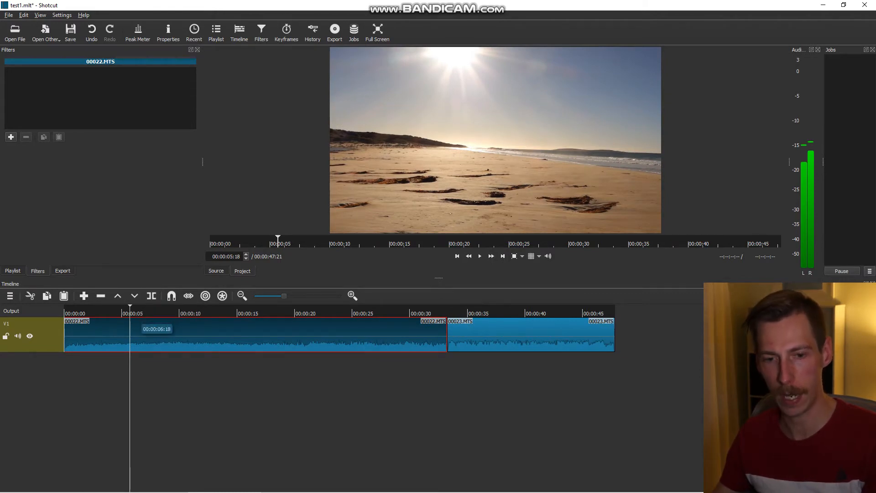
# - Split 00022.MTS at 00:00:05:18, remove the section before the cut with its gap, and play the result from the start
pyautogui.press('s')
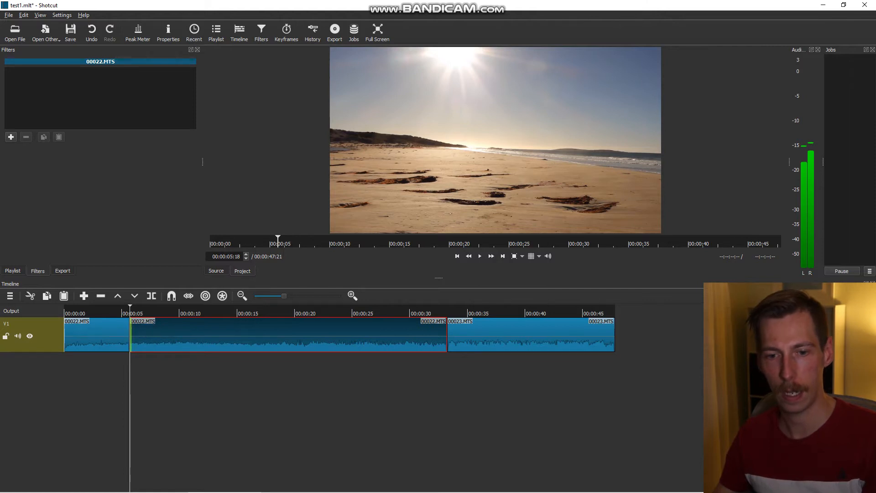
pyautogui.click(96, 335)
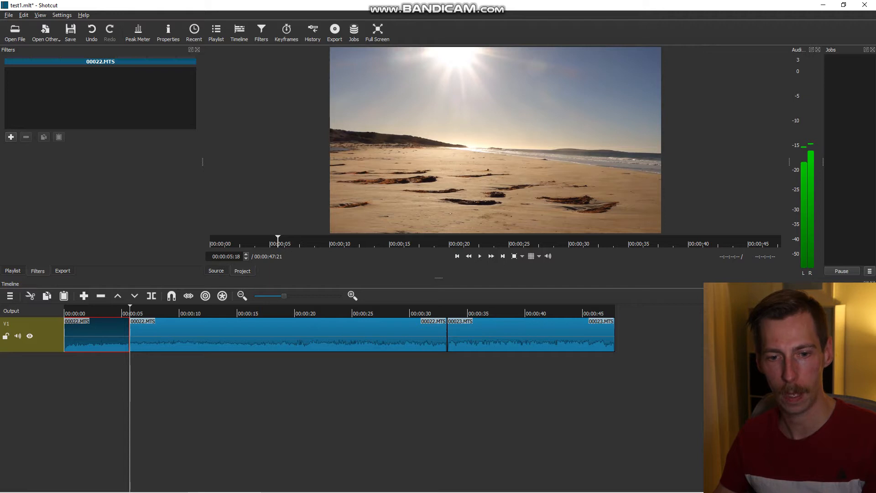
pyautogui.press('z')
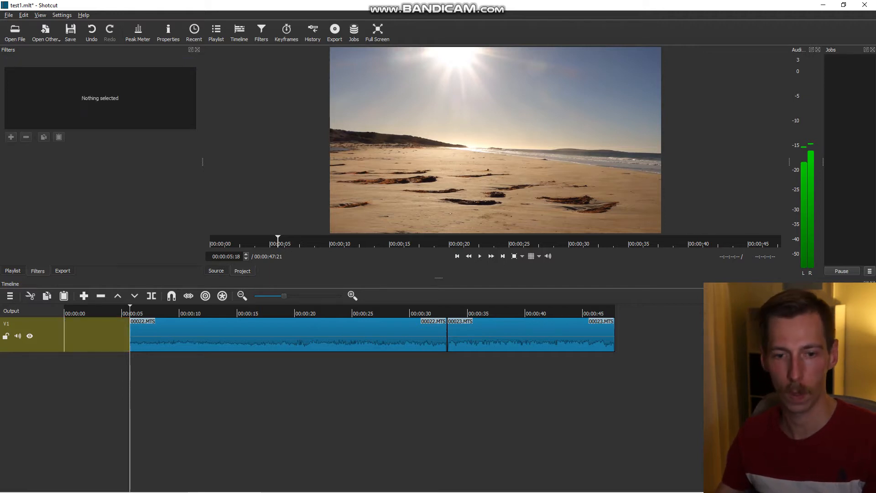
pyautogui.click(108, 345)
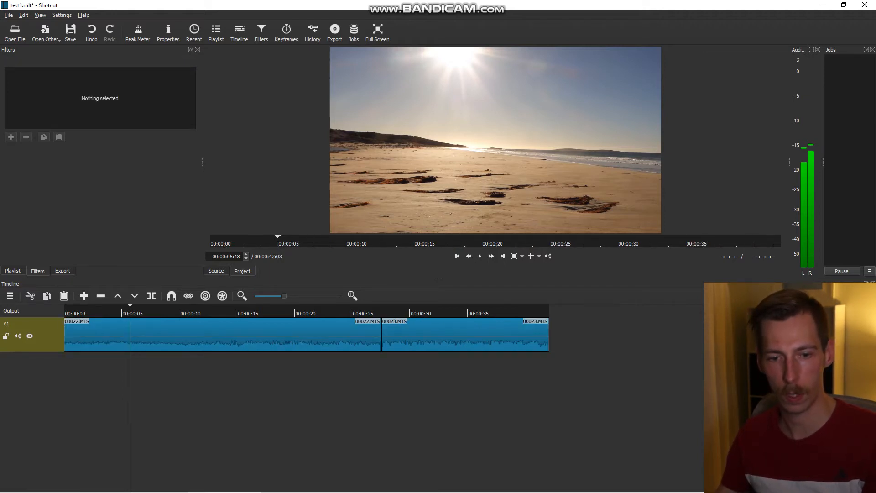
pyautogui.press('Home')
pyautogui.press('space')
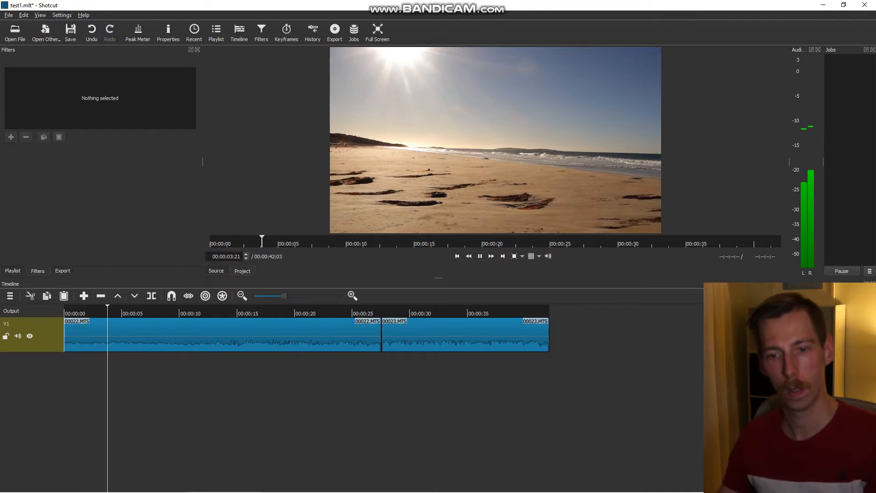
# - Split 00022.MTS at 00:00:15:00 and remove its remaining section, closing the gap before 00023.MTS
pyautogui.click(237, 334)
pyautogui.press('s')
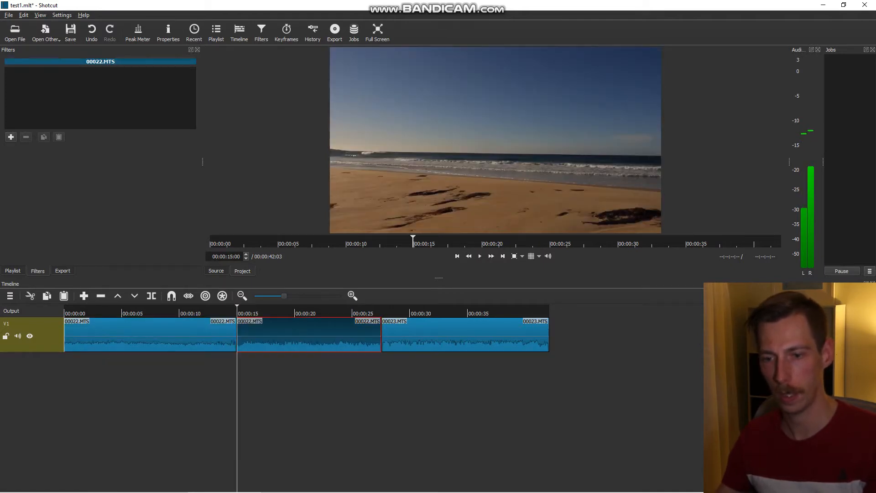
pyautogui.press('z')
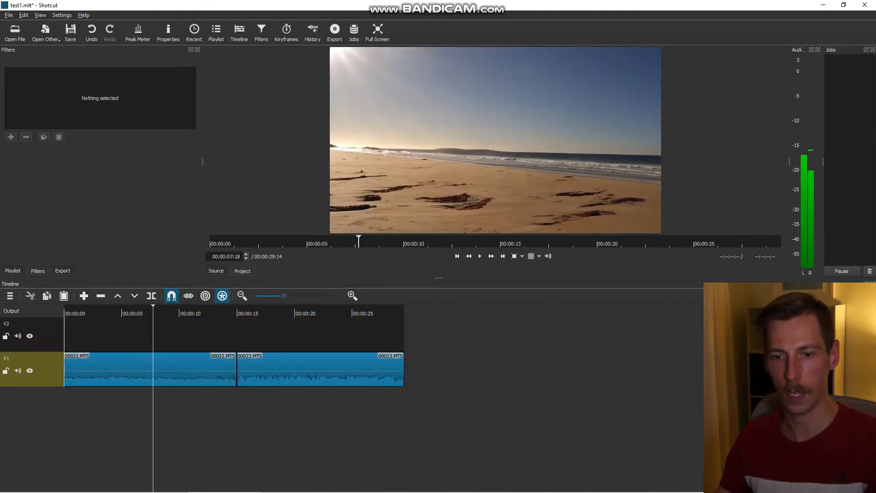
# - Add a Text: Simple filter to the 00022.MTS clip and apply the Tassie credits preset
pyautogui.click(181, 368)
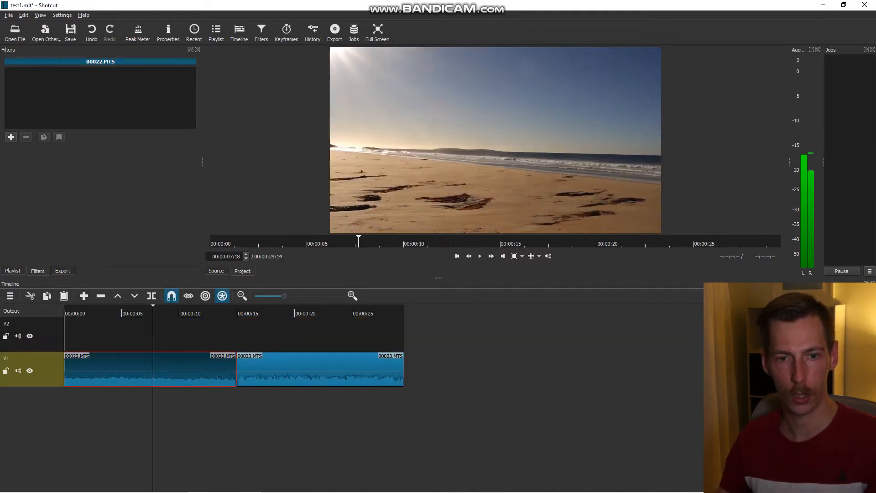
pyautogui.click(11, 137)
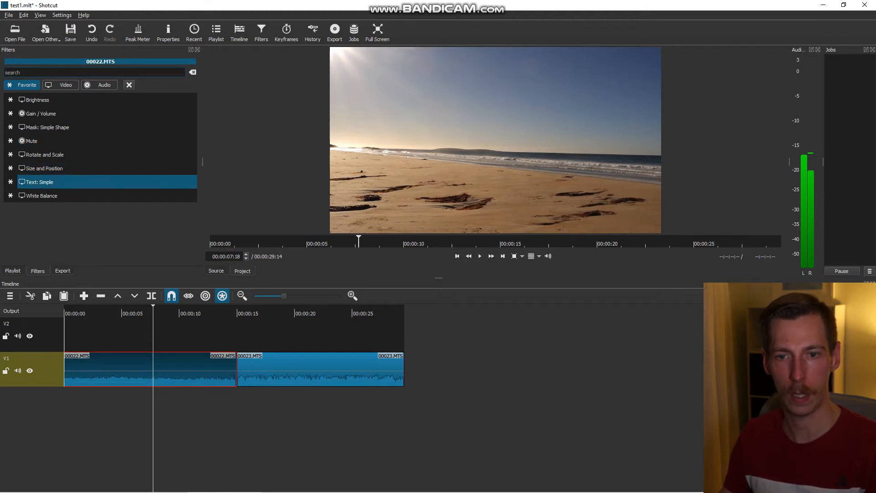
pyautogui.click(39, 181)
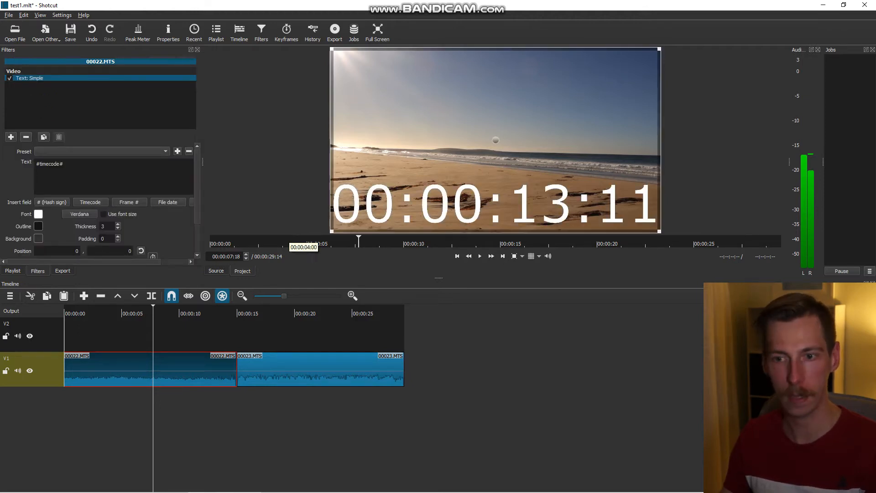
pyautogui.click(101, 152)
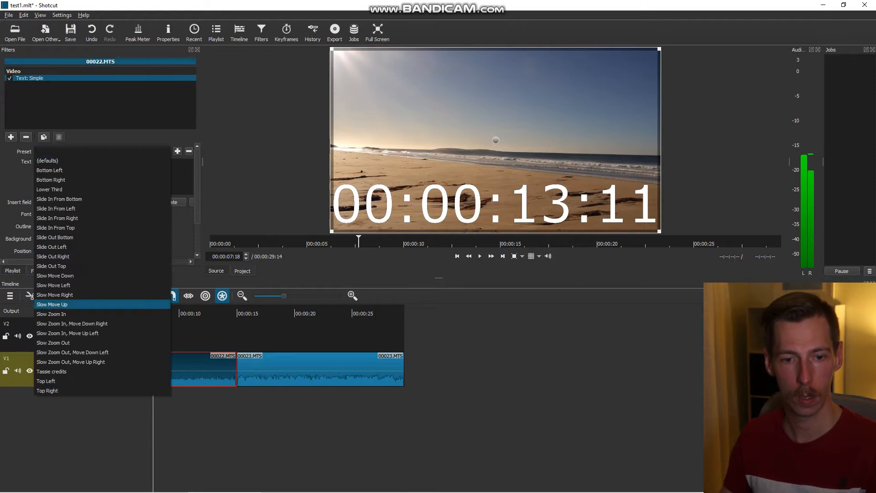
pyautogui.click(60, 365)
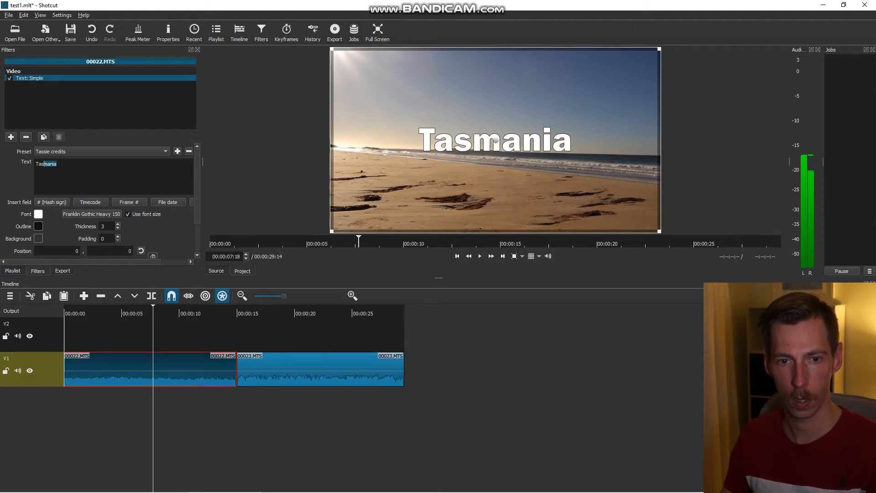
# - Replace the title text of the 00022.MTS clip with "St. Helens Beach"
pyautogui.press('BackSpace')
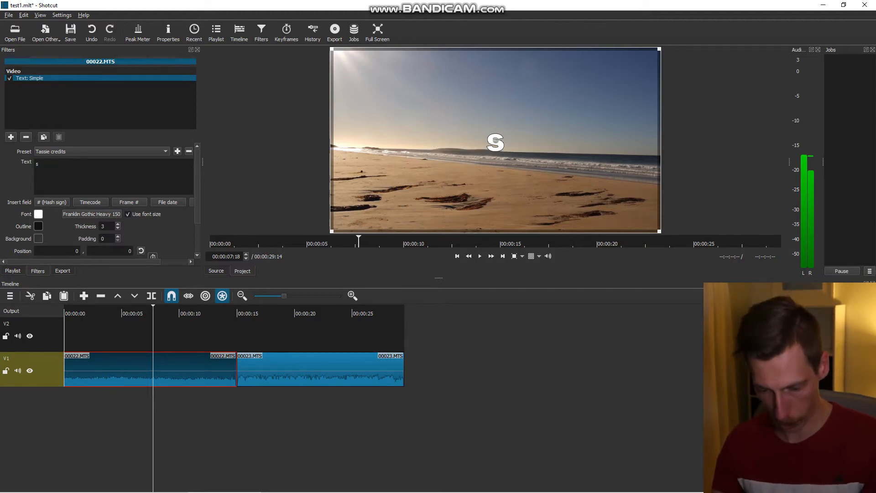
pyautogui.write('S')
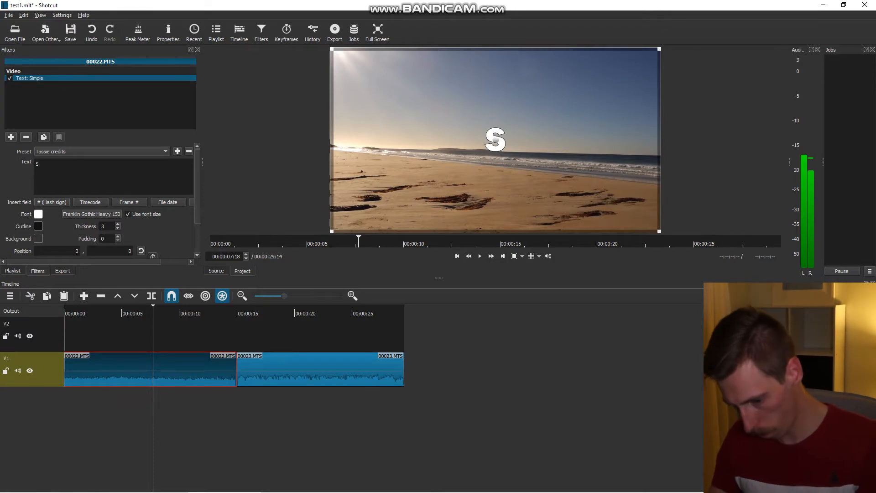
pyautogui.write('t. H')
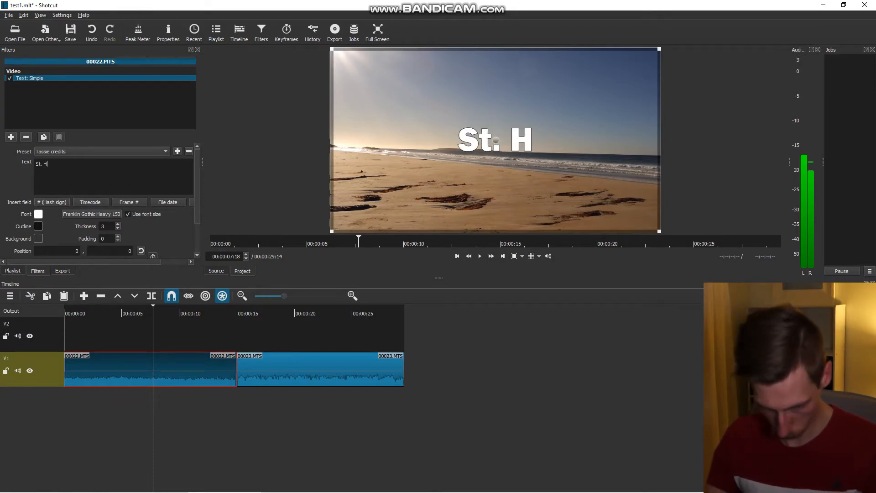
pyautogui.write('elens Beach')
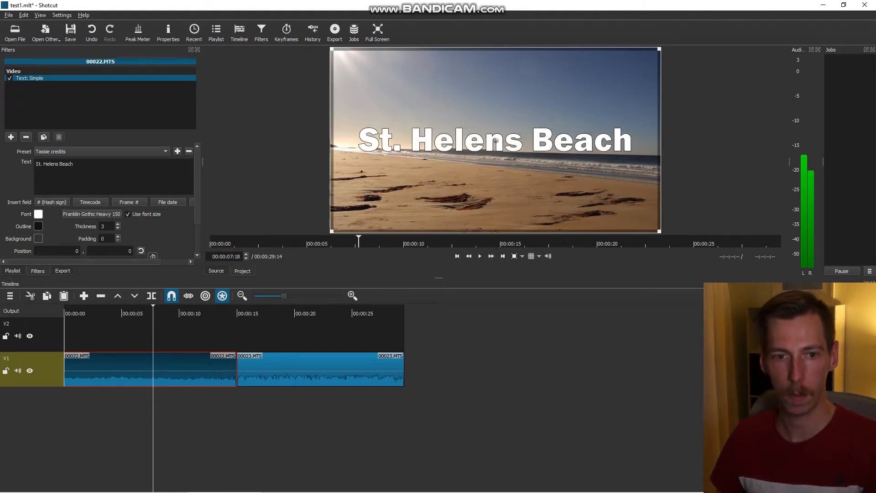
# - Set the title's font size to 72 and move the text to the lower-left corner of the video frame
pyautogui.click(91, 214)
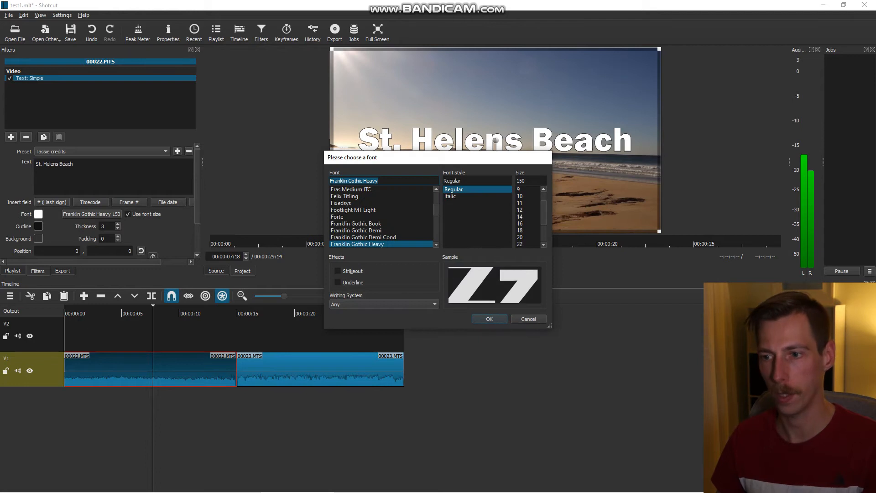
pyautogui.click(520, 238)
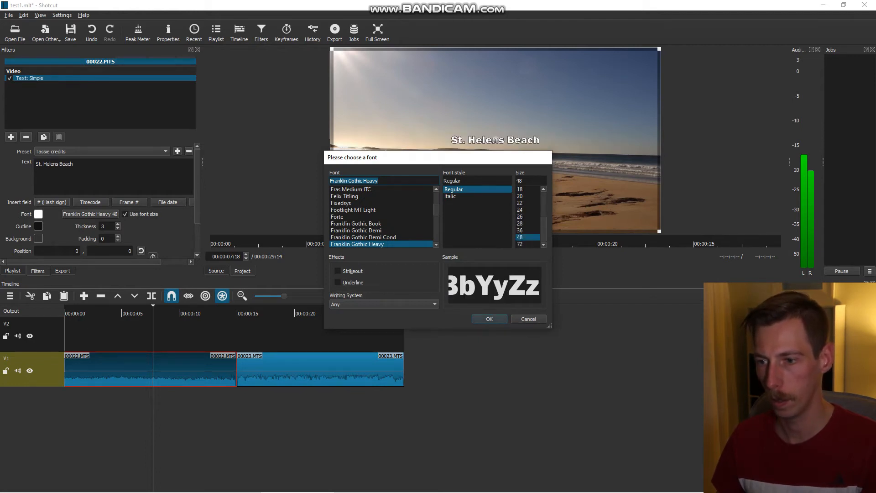
pyautogui.press('Down')
pyautogui.press('Return')
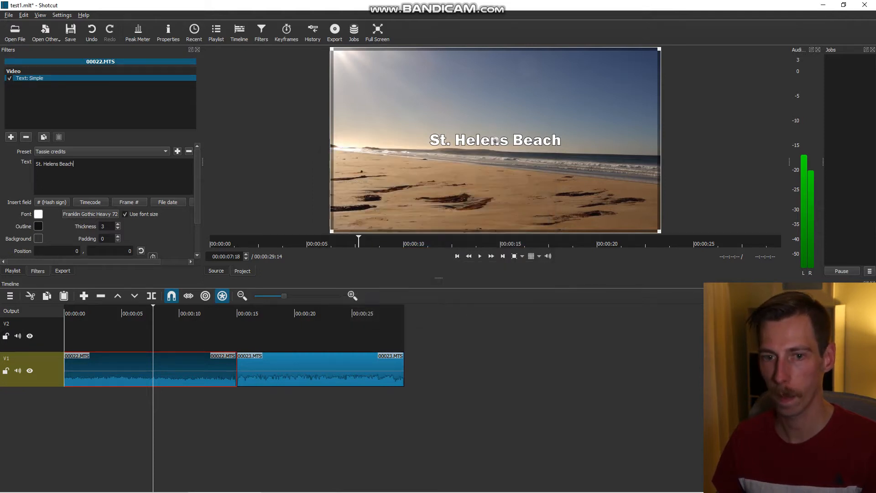
pyautogui.moveTo(495, 141); pyautogui.dragTo(399, 219)
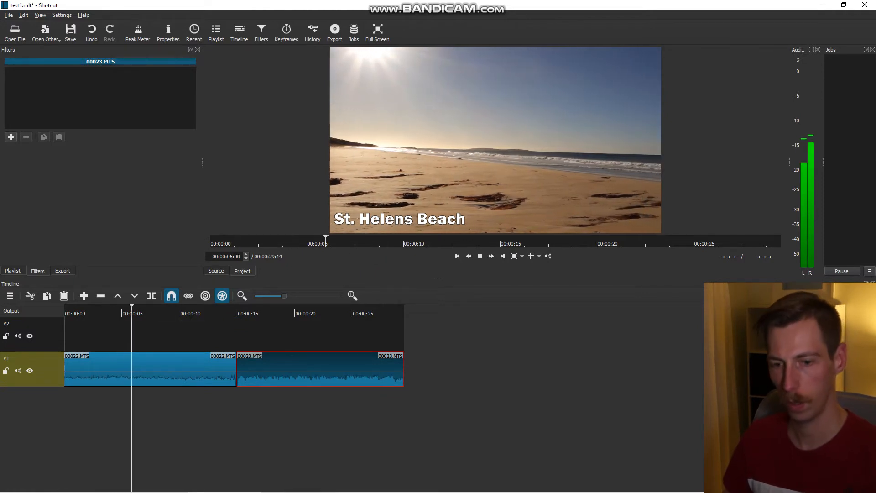
# - Overlap the start of 00023.MTS with the end of 00022.MTS from 00:00:13:01 to create a transition, and preview it
pyautogui.click(219, 314)
pyautogui.moveTo(218, 313); pyautogui.dragTo(209, 313)
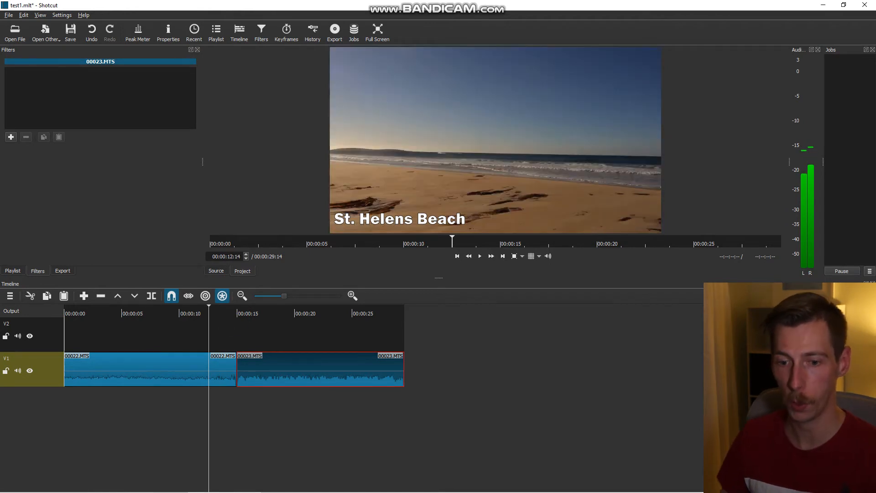
pyautogui.click(235, 315)
pyautogui.press('space')
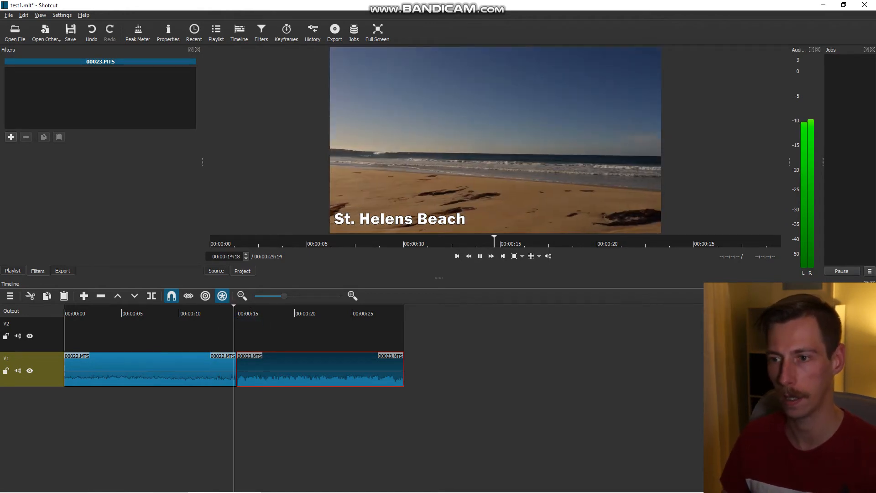
pyautogui.press('space')
pyautogui.click(214, 316)
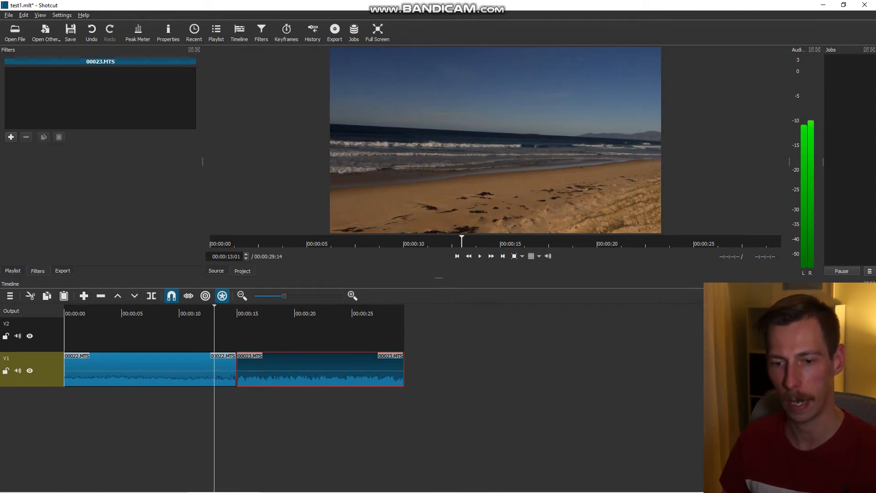
pyautogui.moveTo(323, 366); pyautogui.dragTo(301, 367)
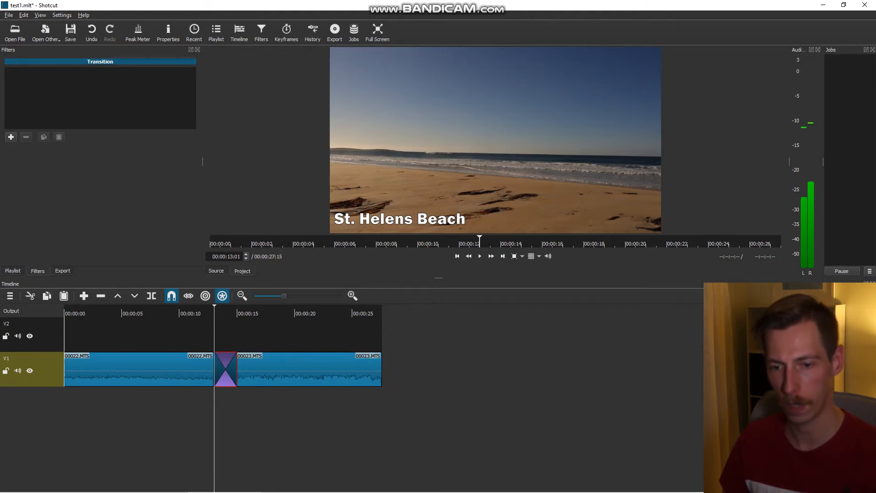
pyautogui.click(195, 315)
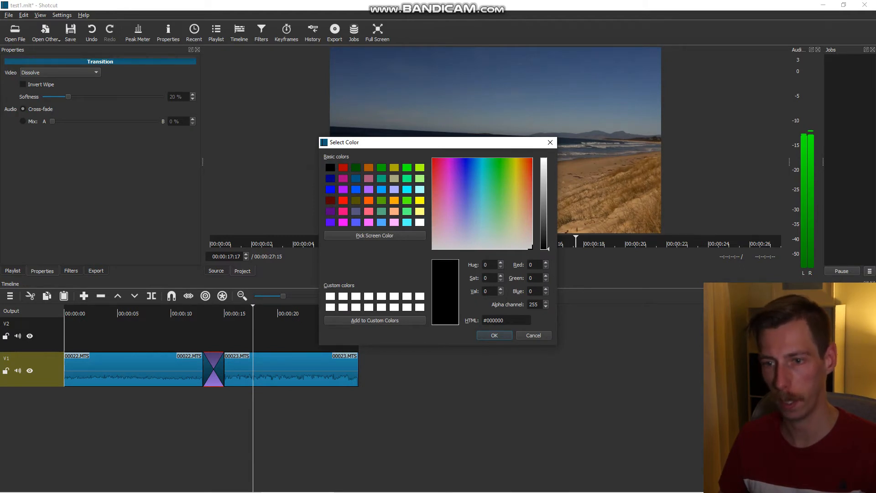
# - Create a blue color clip (#0000FF) and place it on track V1 after the 00023.MTS clip
pyautogui.click(330, 190)
pyautogui.press('Return')
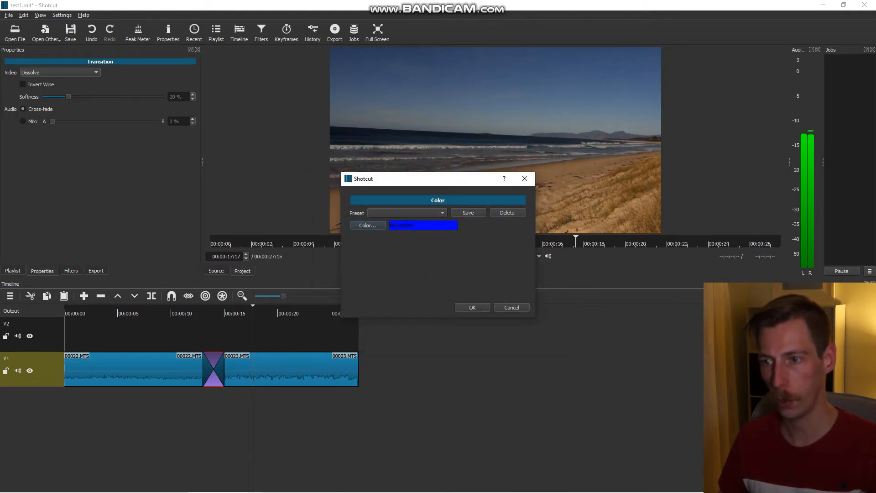
pyautogui.press('Return')
pyautogui.moveTo(483, 164); pyautogui.dragTo(380, 355)
# - Remove the gap between 00023.MTS and the blue color clip, and play the cut between them
pyautogui.rightClick(368, 359)
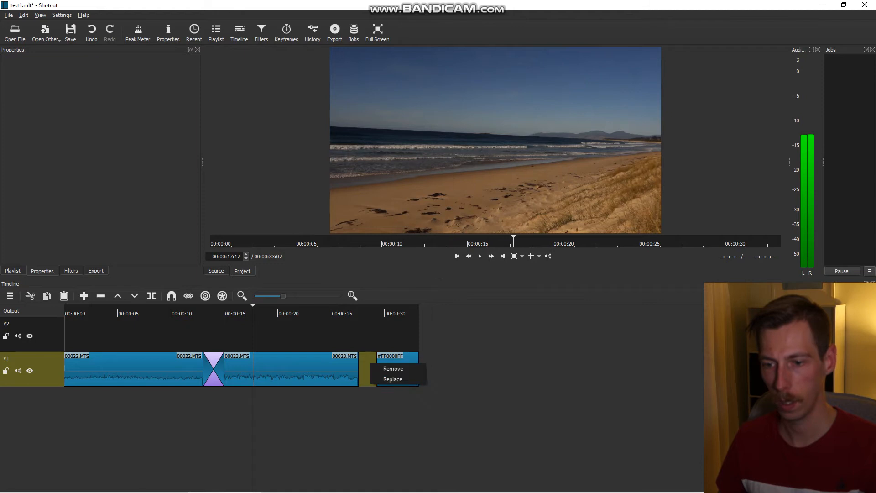
pyautogui.click(388, 365)
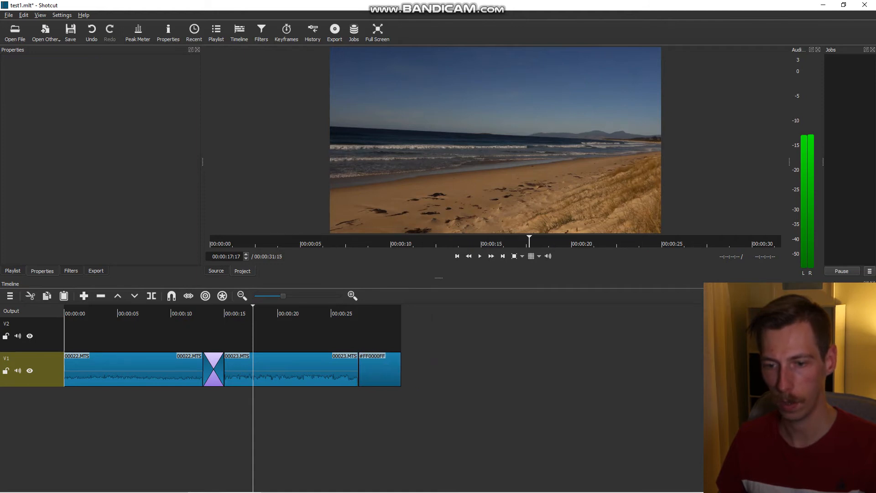
pyautogui.click(352, 296)
pyautogui.click(348, 313)
pyautogui.click(411, 313)
pyautogui.press('space')
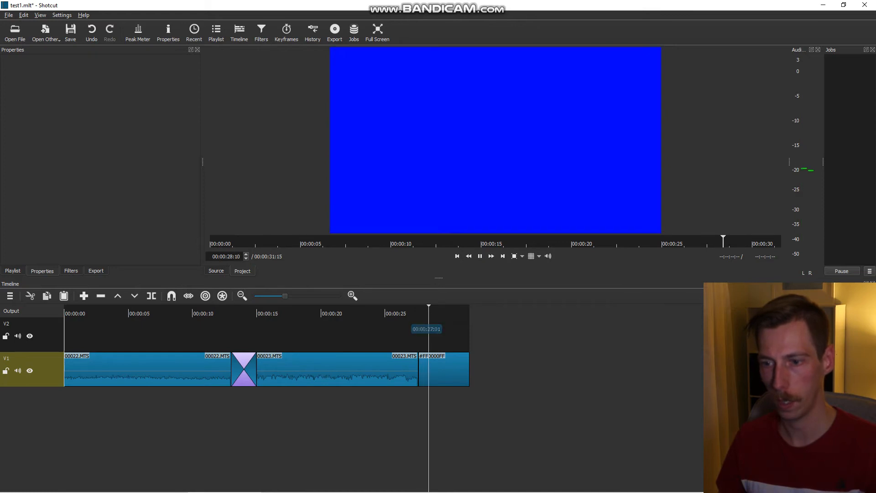
pyautogui.press('space')
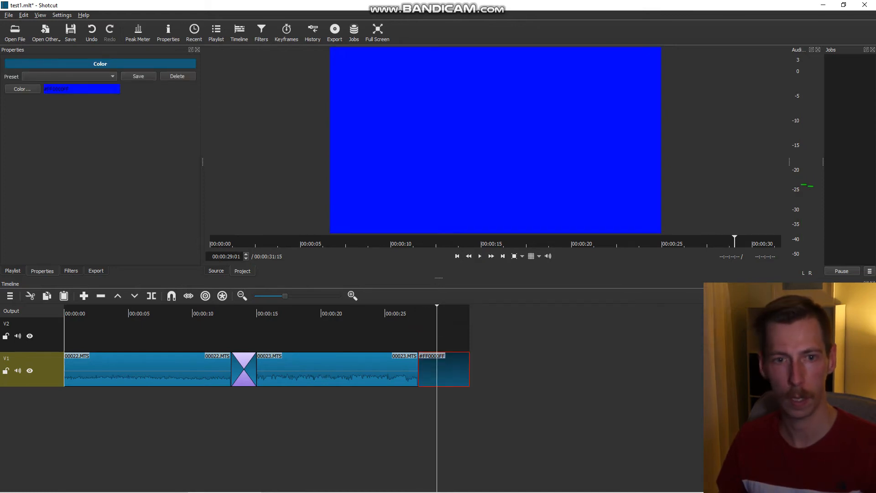
# - Add a Text: Simple filter to the blue color clip with the text "the end"
pyautogui.click(71, 271)
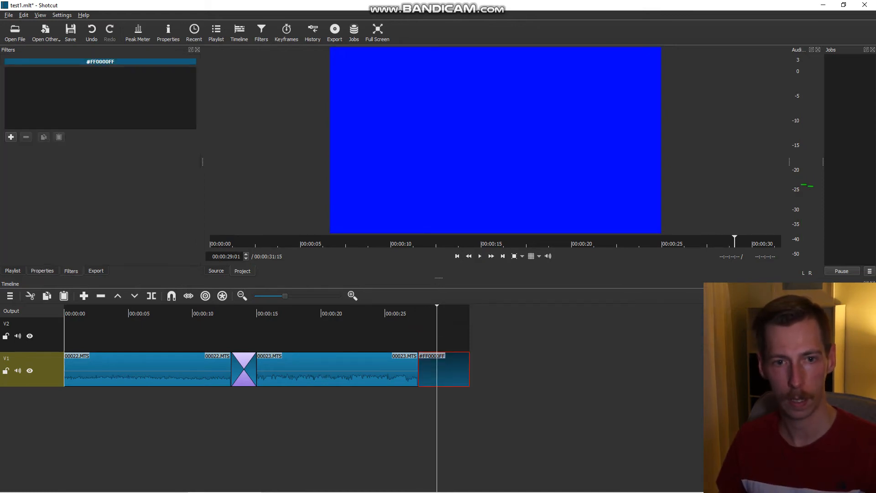
pyautogui.click(11, 137)
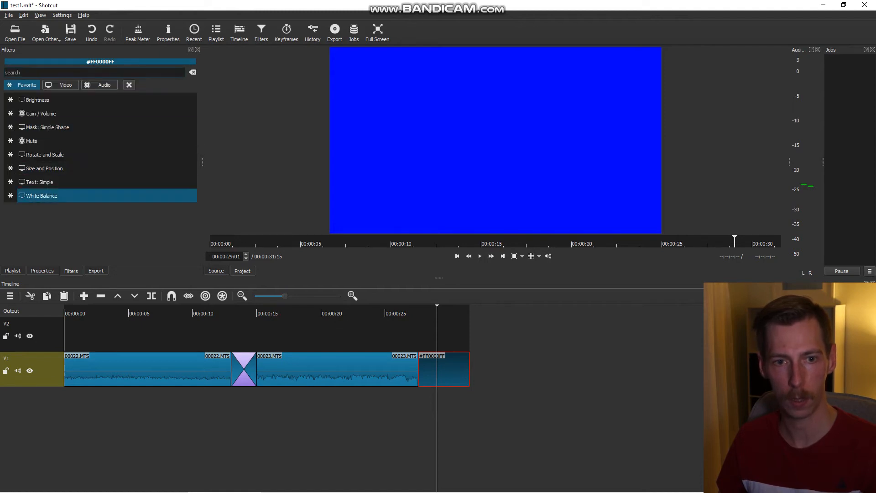
pyautogui.click(39, 181)
pyautogui.hotkey('ctrl', 'a')
pyautogui.write('the ')
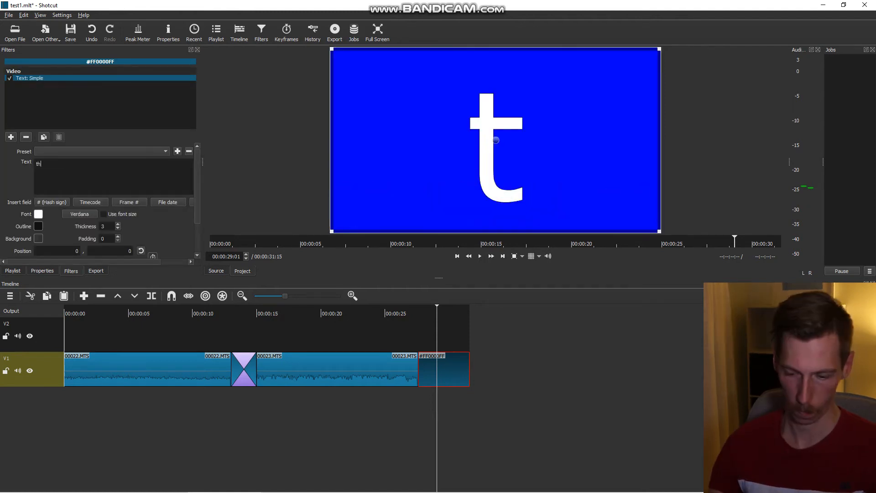
pyautogui.write('end')
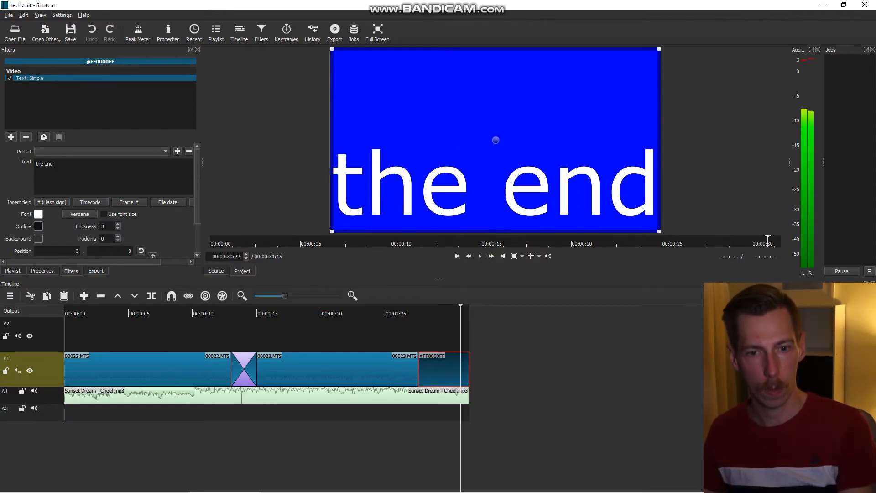
# - Open the video export settings for the timeline
pyautogui.hotkey('ctrl', 'e')
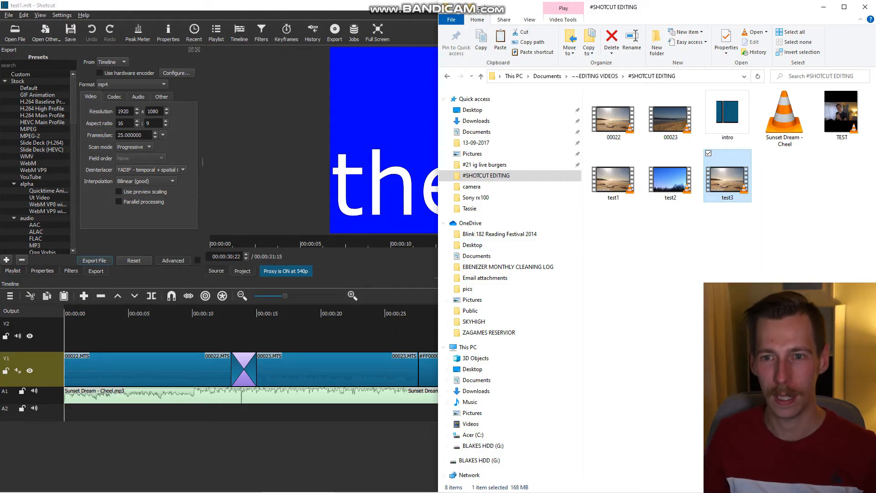
# - Return to Shotcut and set the project's video mode to the custom INSTAGRAM STORY preset
pyautogui.click(292, 151)
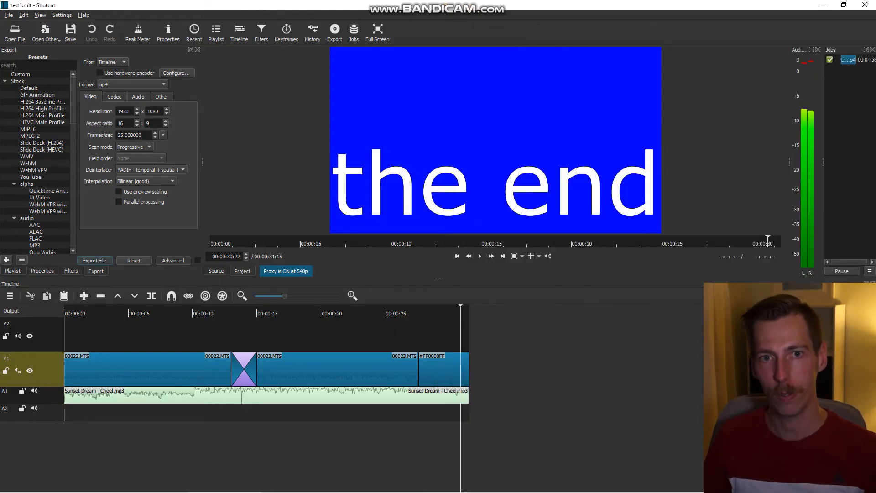
pyautogui.click(62, 15)
pyautogui.moveTo(78, 36)
pyautogui.moveTo(176, 298)
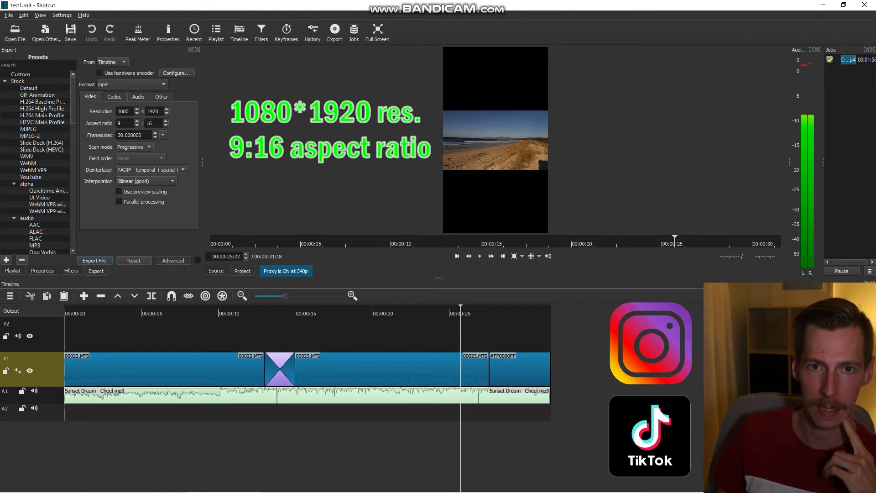
# - Set the project's video mode to the custom Instagram Post preset
pyautogui.click(62, 15)
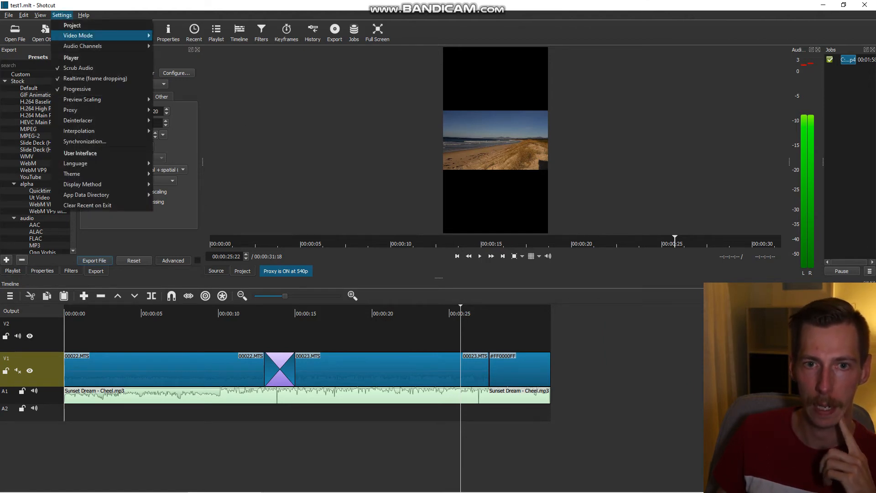
pyautogui.moveTo(78, 35)
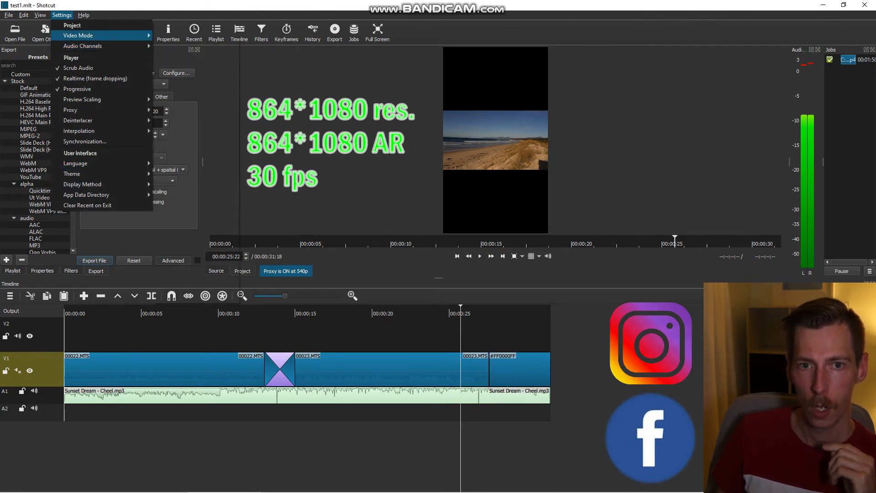
pyautogui.moveTo(114, 35)
pyautogui.moveTo(201, 287)
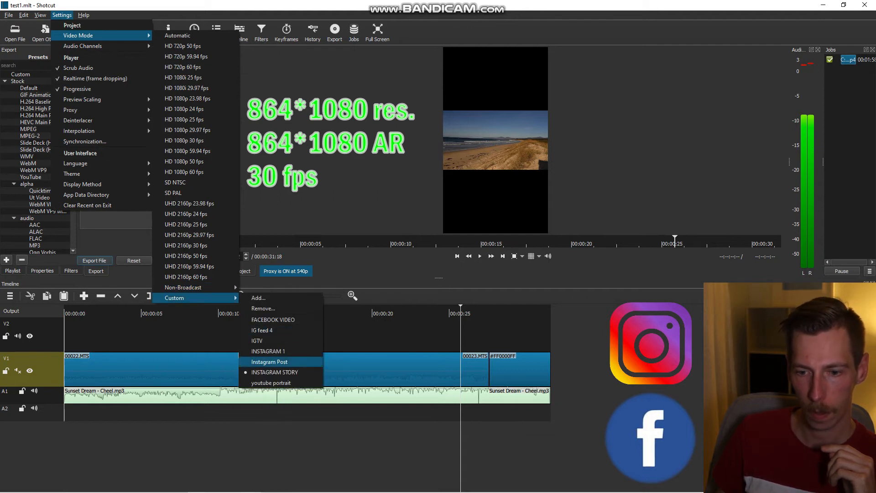
pyautogui.click(270, 361)
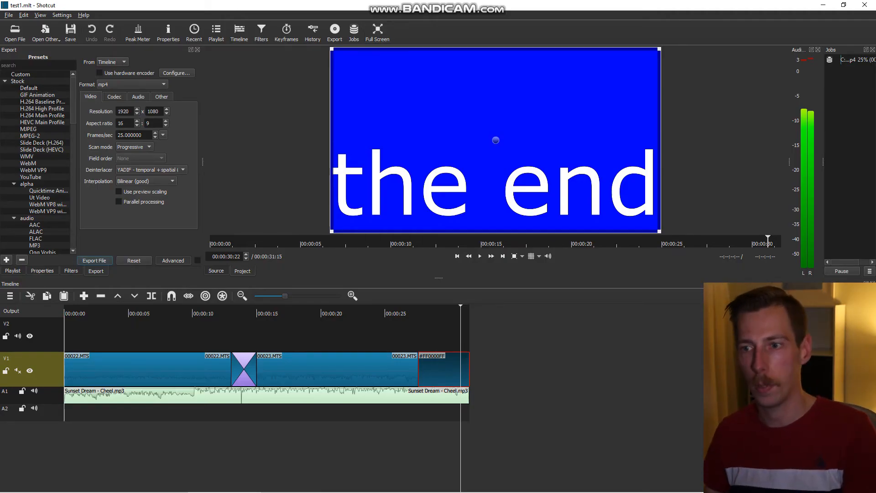
pyautogui.click(40, 16)
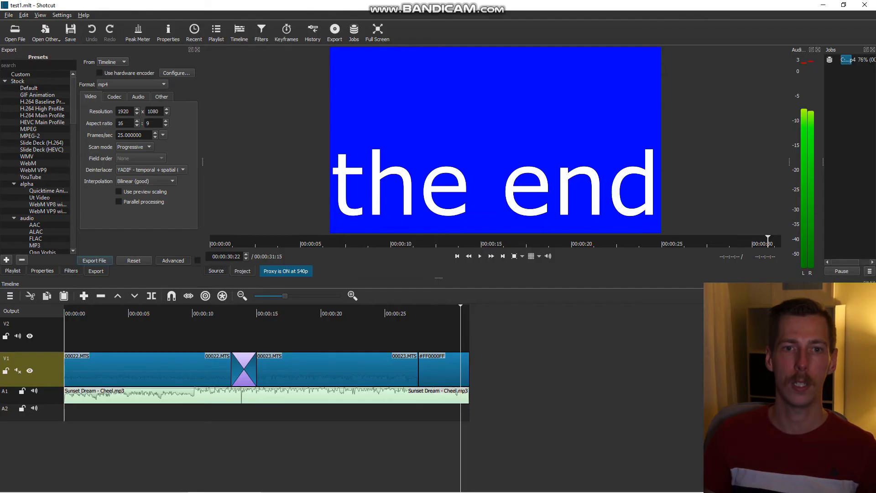
pyautogui.hotkey('alt', 's')
pyautogui.moveTo(102, 131)
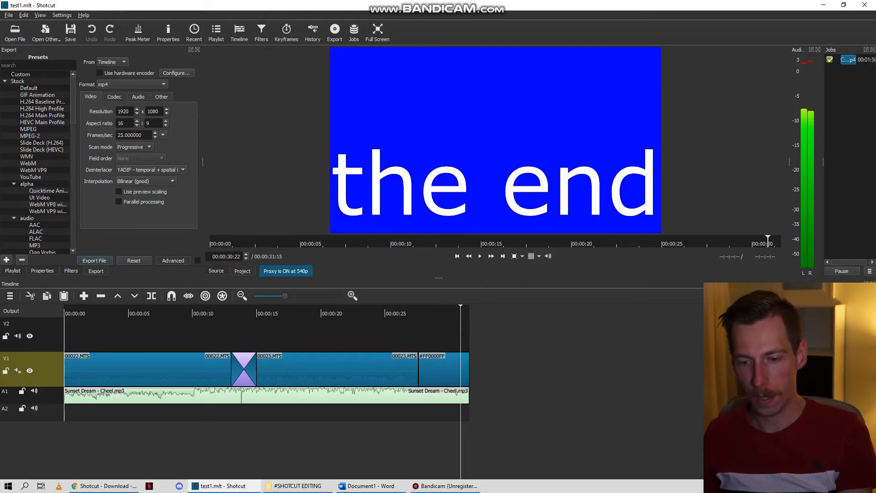
# - Switch to the #SHOTCUT EDITING folder in File Explorer and select the test3 video
pyautogui.click(297, 485)
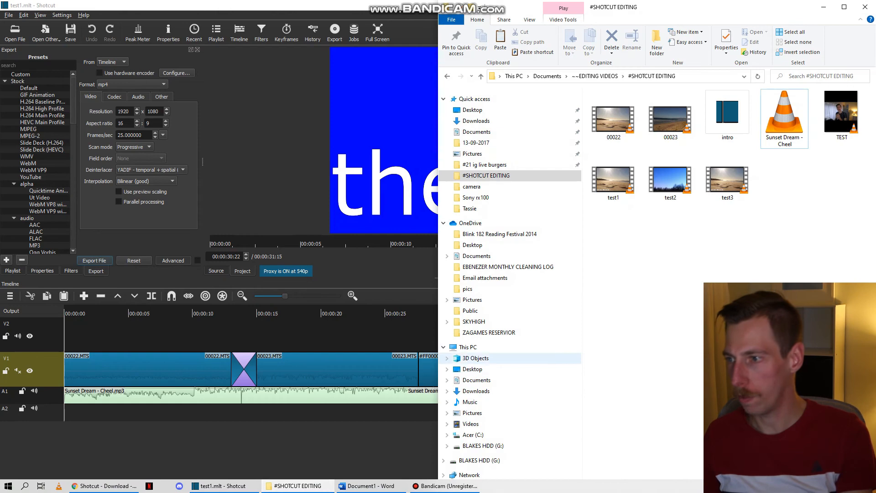
pyautogui.click(727, 179)
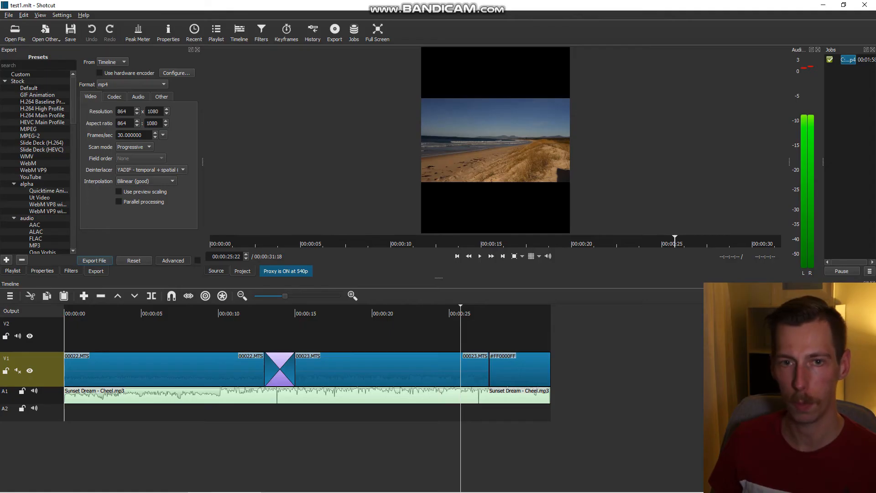
# - Close the test1 project by starting a new one, and open the recent project sony.mlt instead
pyautogui.click(8, 15)
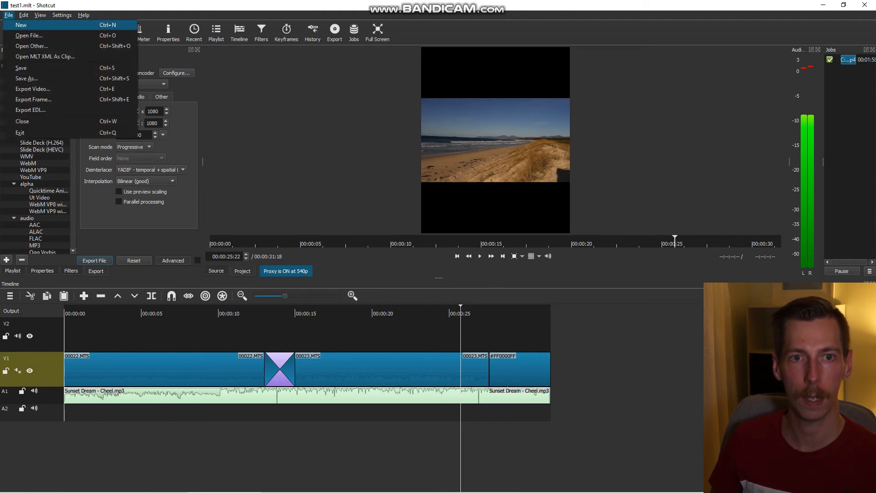
pyautogui.click(20, 25)
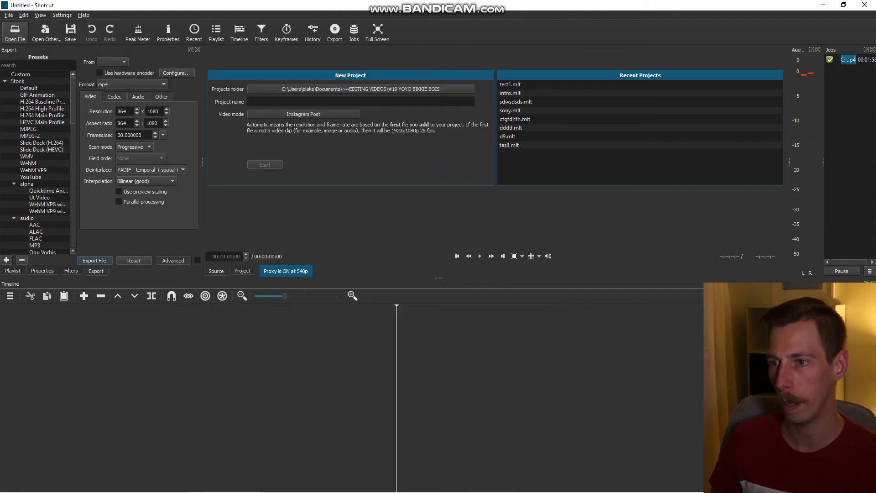
pyautogui.click(510, 110)
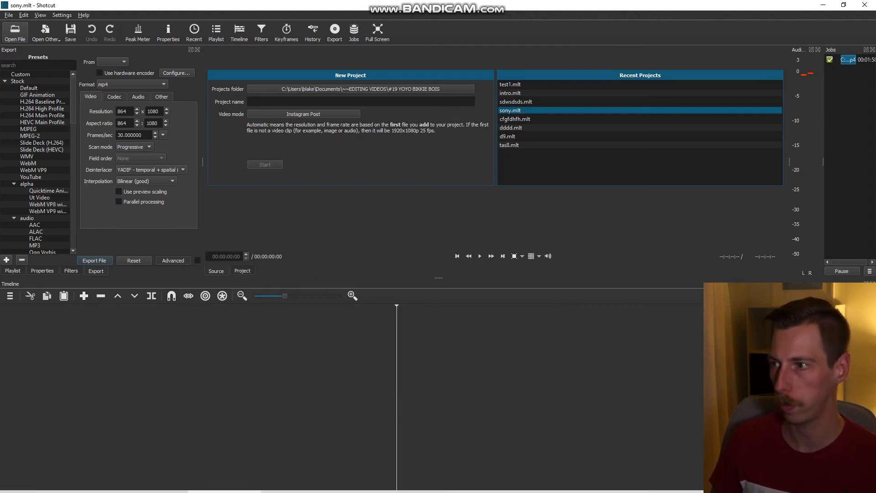
pyautogui.moveTo(298, 486)
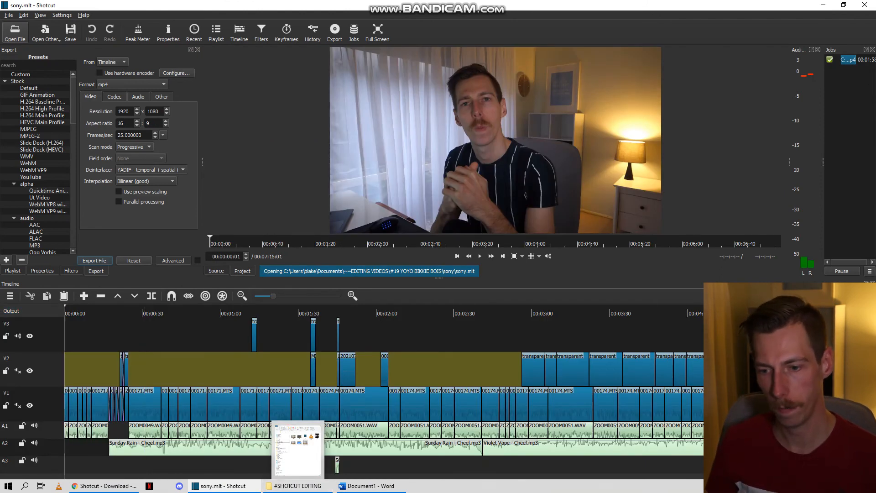
# - Examine the full timeline of the sony project, going through tracks V1, A1, A2, A3, V2 and V3 one by one
pyautogui.press('-')
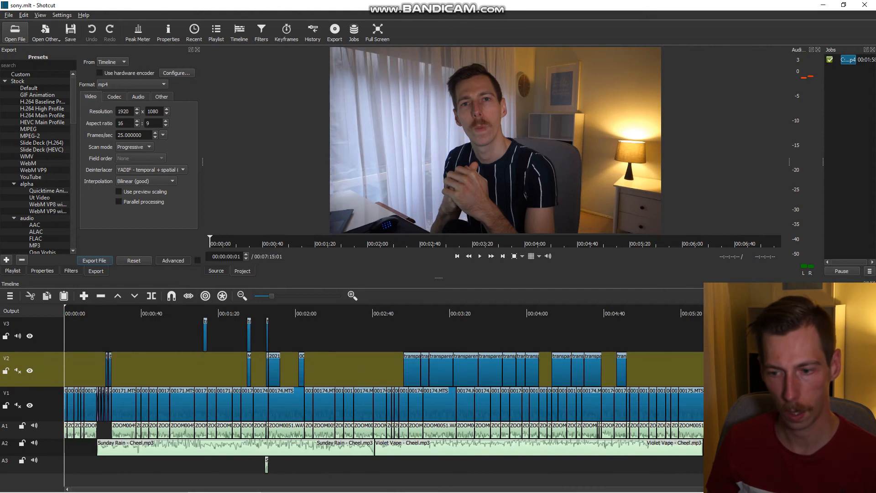
pyautogui.press('-')
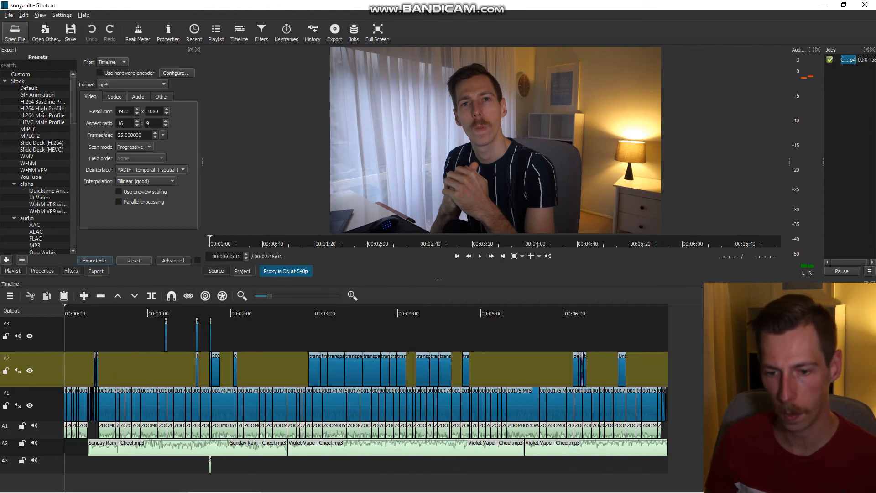
pyautogui.click(43, 397)
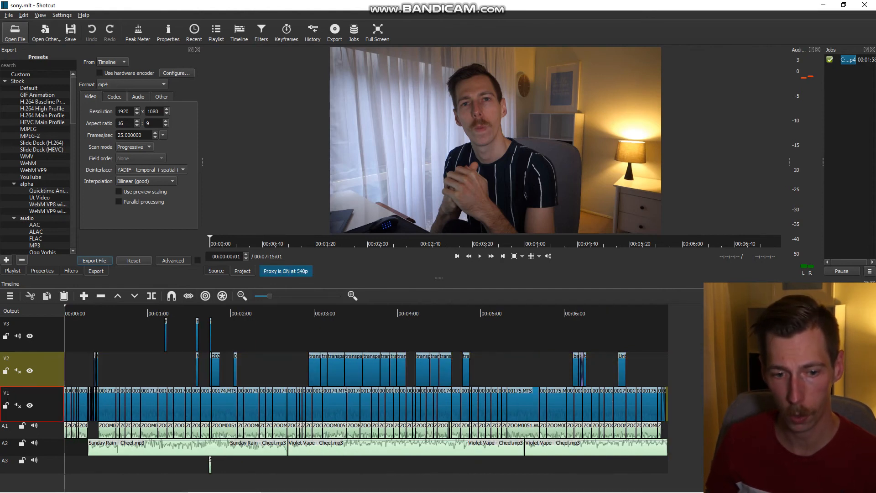
pyautogui.click(42, 430)
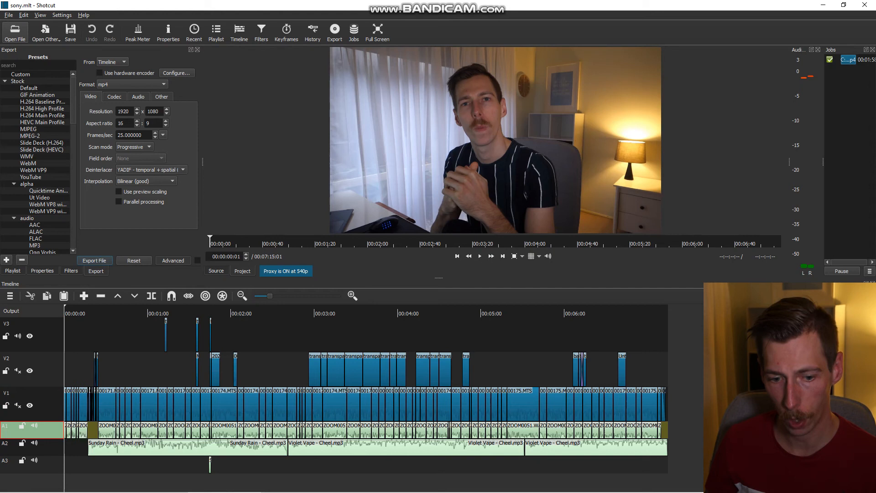
pyautogui.click(42, 448)
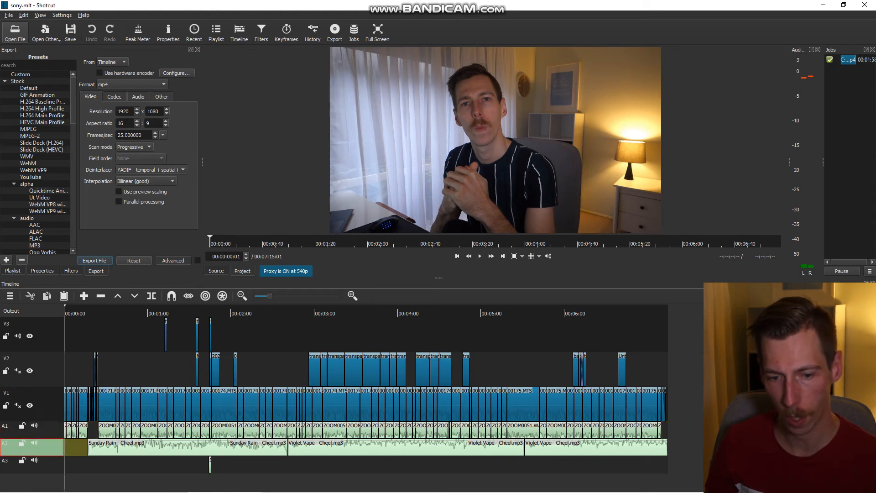
pyautogui.click(43, 466)
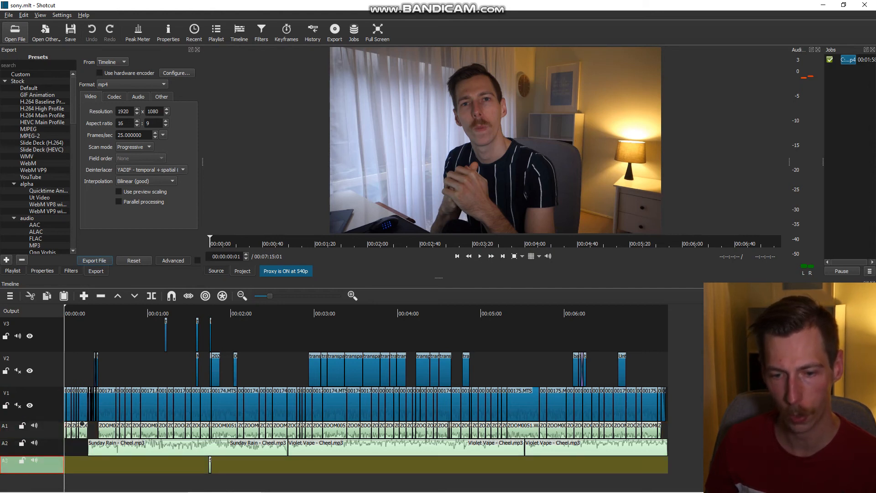
pyautogui.click(45, 365)
pyautogui.click(36, 324)
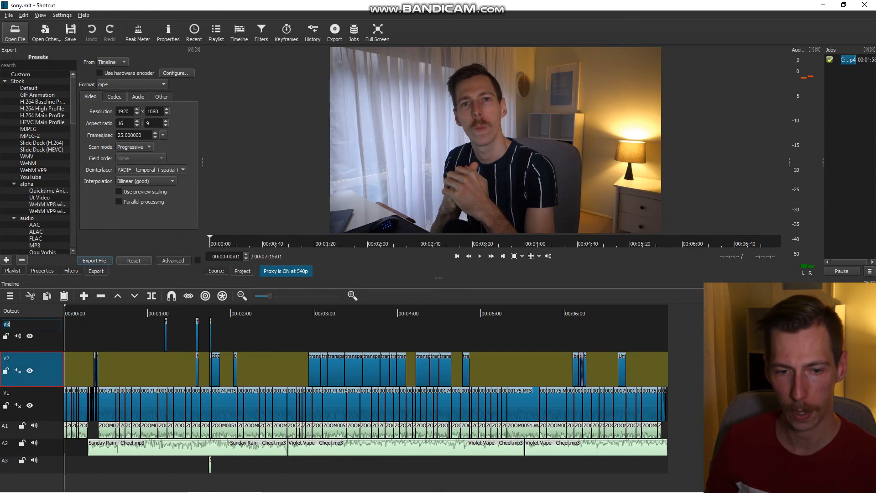
pyautogui.press('Return')
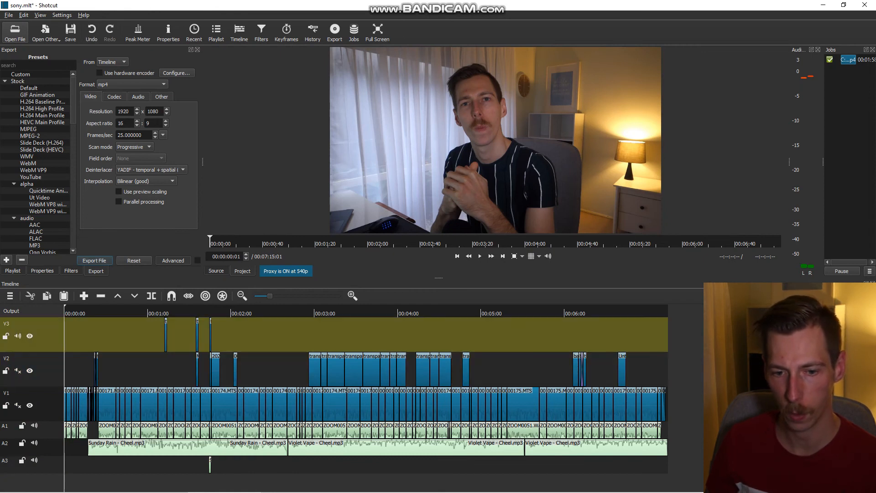